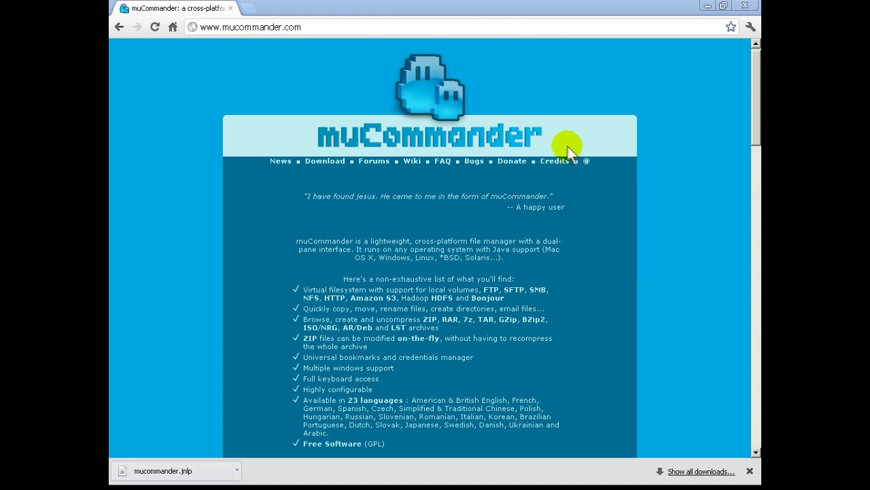
Look over the muCommander website down to its download options and launch muCommander from the desktop
drag(752, 126, 750, 140)
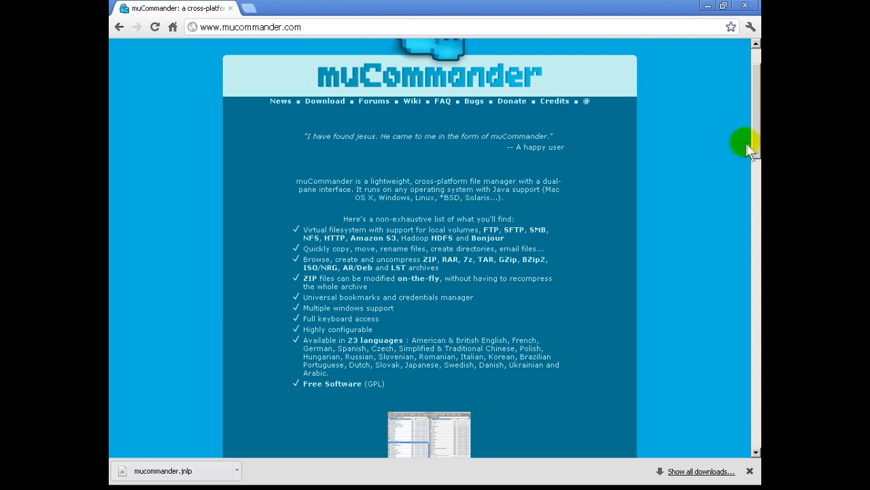
drag(754, 141, 754, 305)
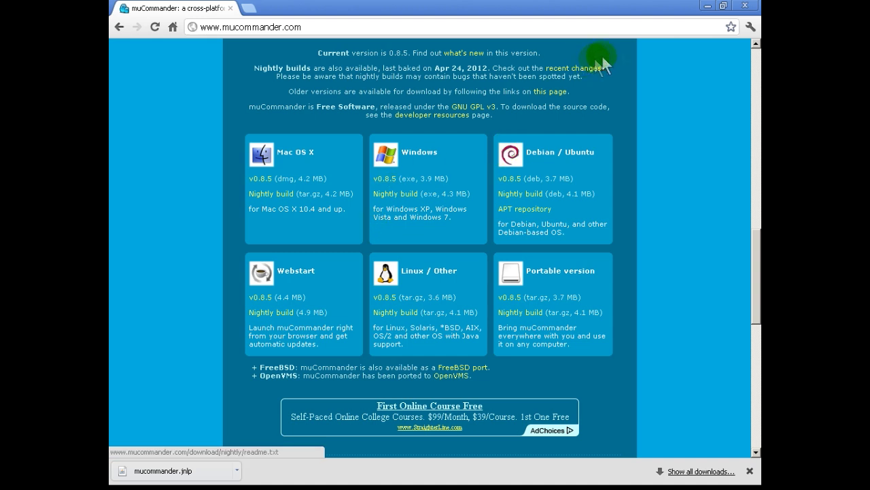
click(706, 5)
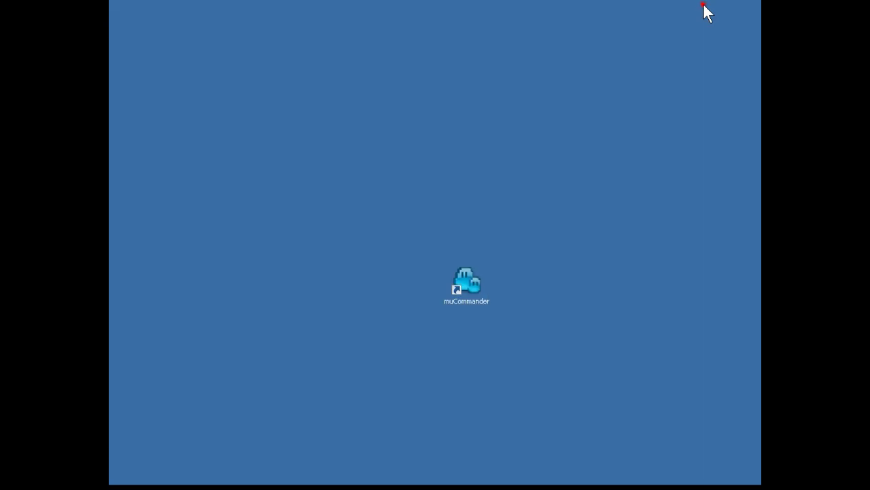
click(465, 273)
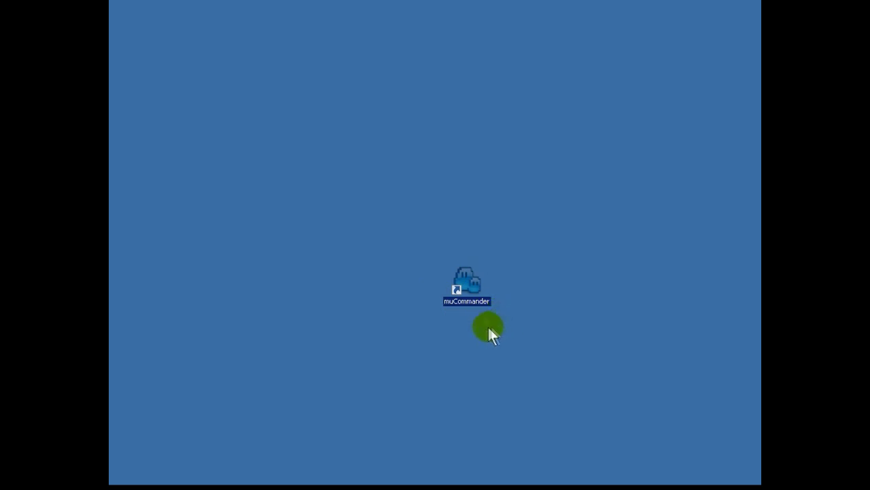
double_click(468, 286)
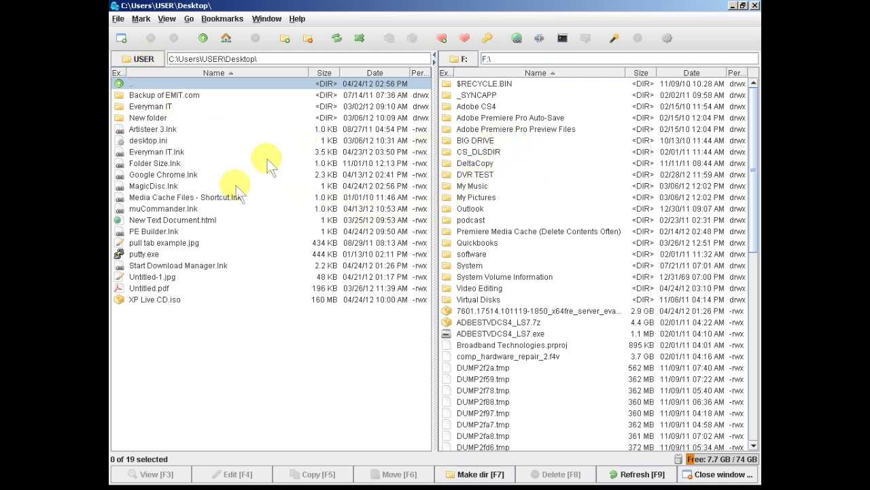
Switch the first file pane to the C: drive, open the Users folder and select the USER folder
click(139, 59)
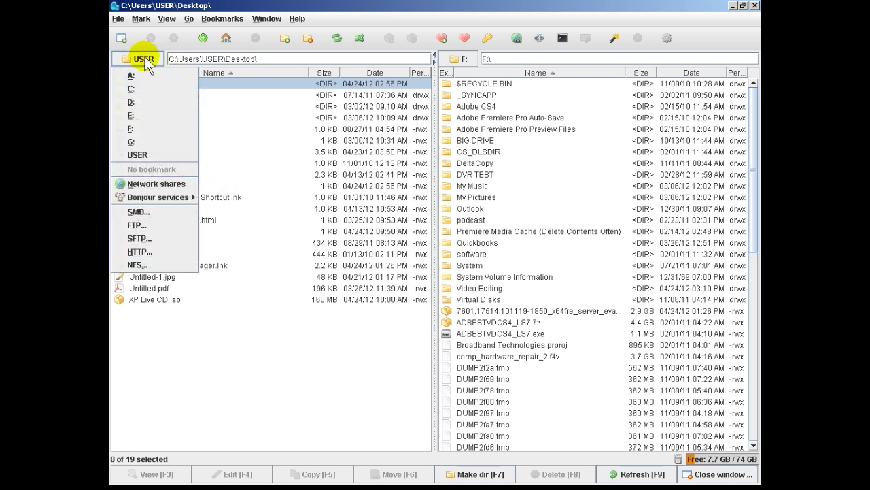
click(136, 88)
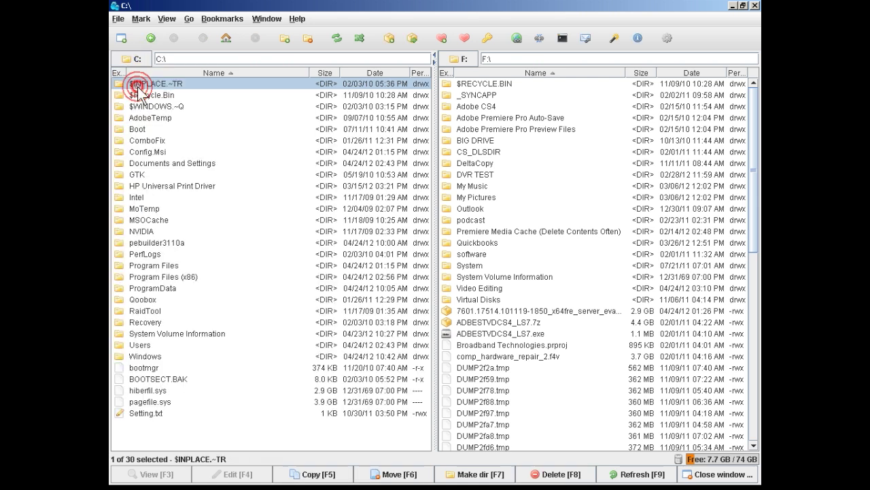
double_click(147, 344)
click(157, 151)
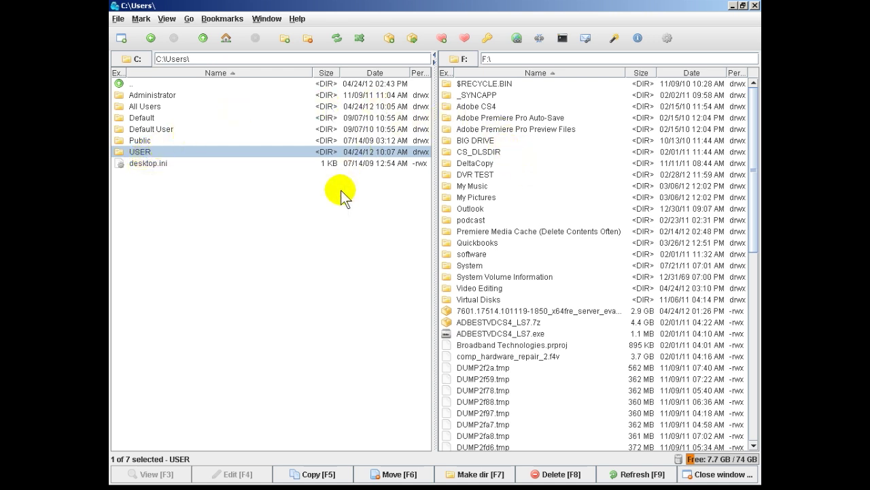
Examine the server connection settings for FTP, HDFS, HTTP, NFS, S3, SFTP and SMB without connecting, and recheck the F: pane's location list
click(457, 63)
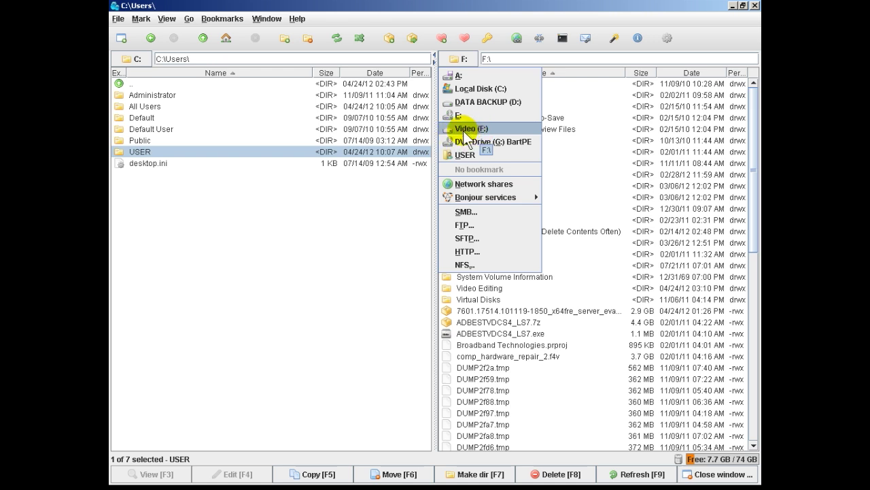
click(472, 226)
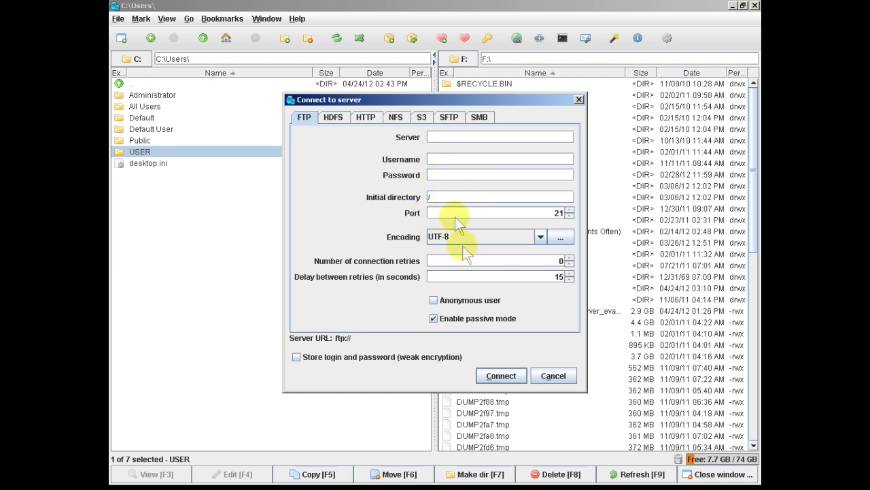
click(336, 121)
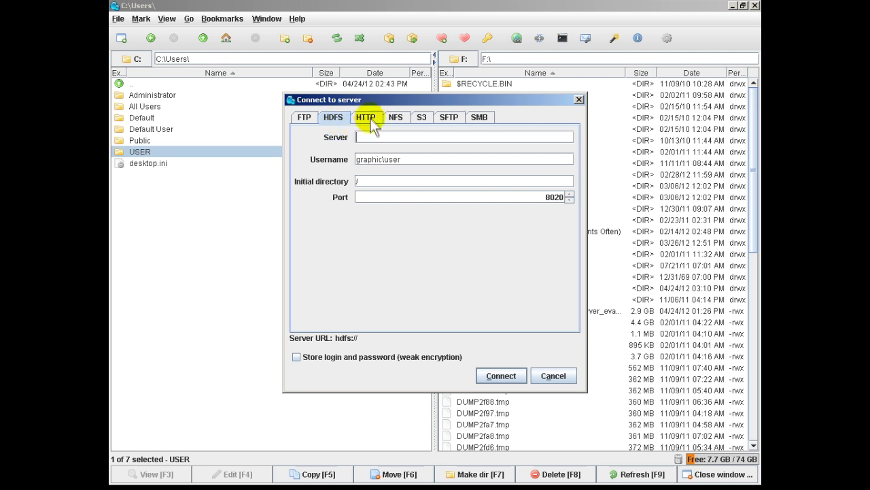
click(370, 117)
click(396, 117)
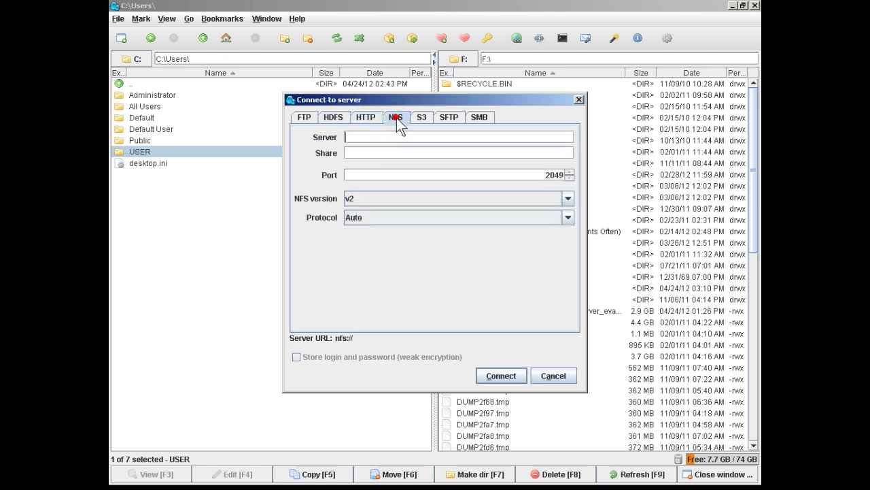
click(422, 119)
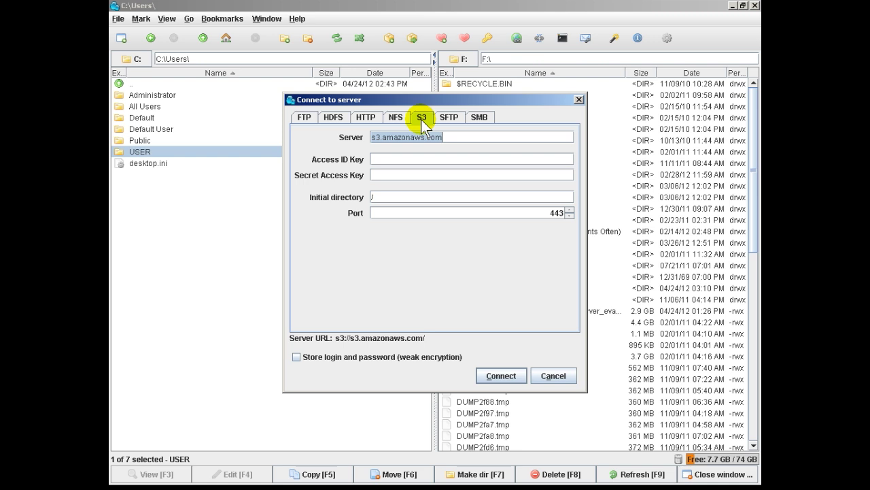
click(444, 119)
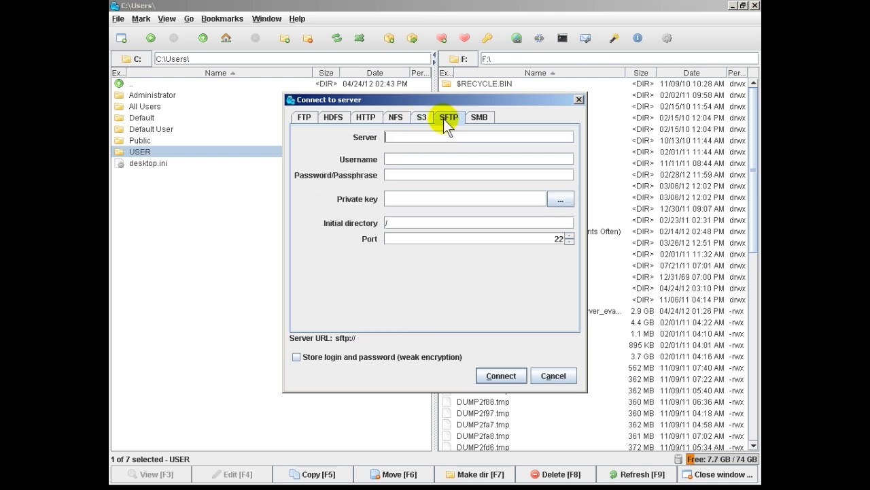
click(478, 116)
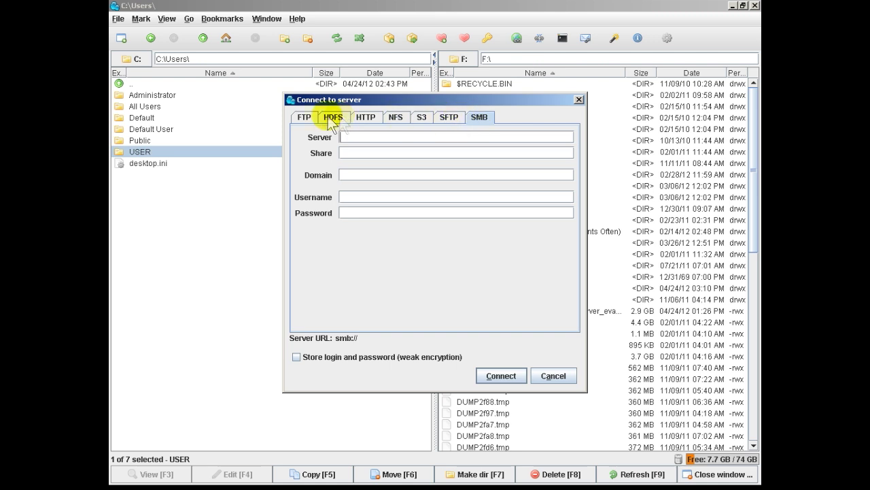
click(303, 117)
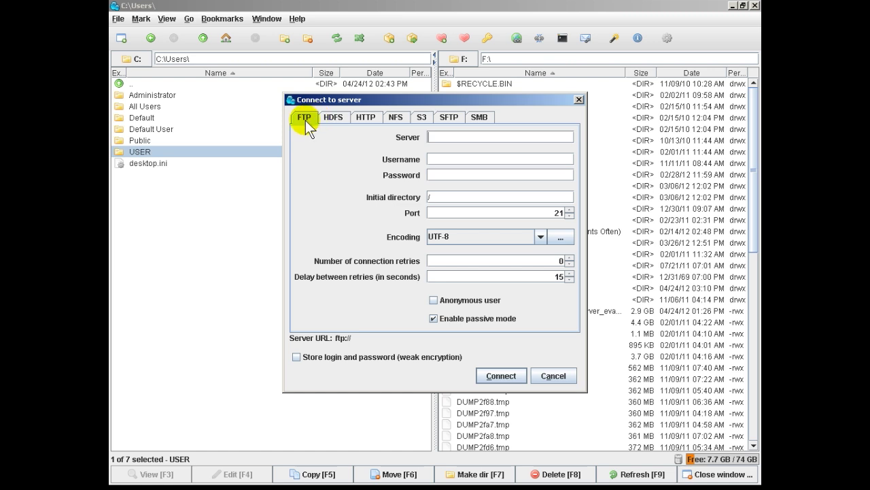
click(420, 117)
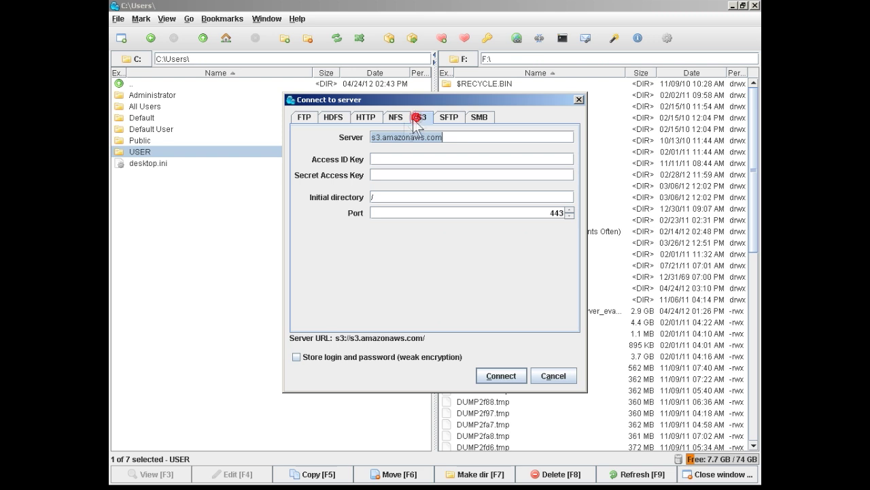
click(557, 371)
click(461, 59)
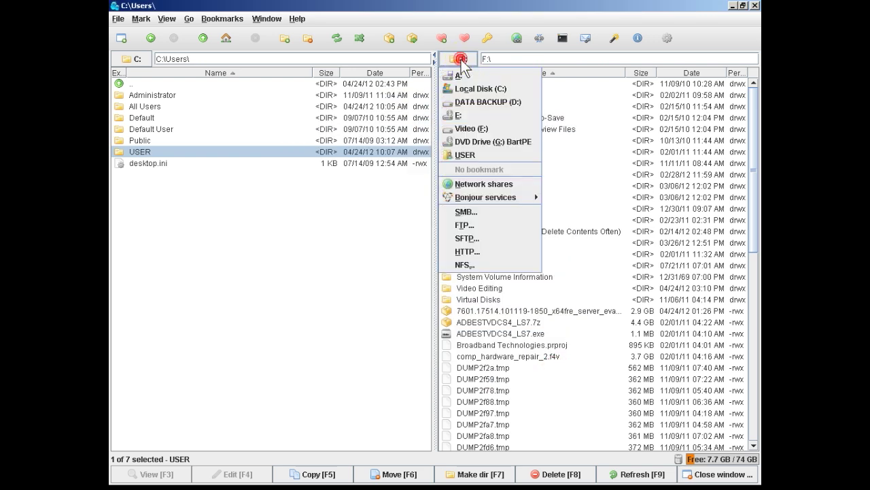
click(465, 60)
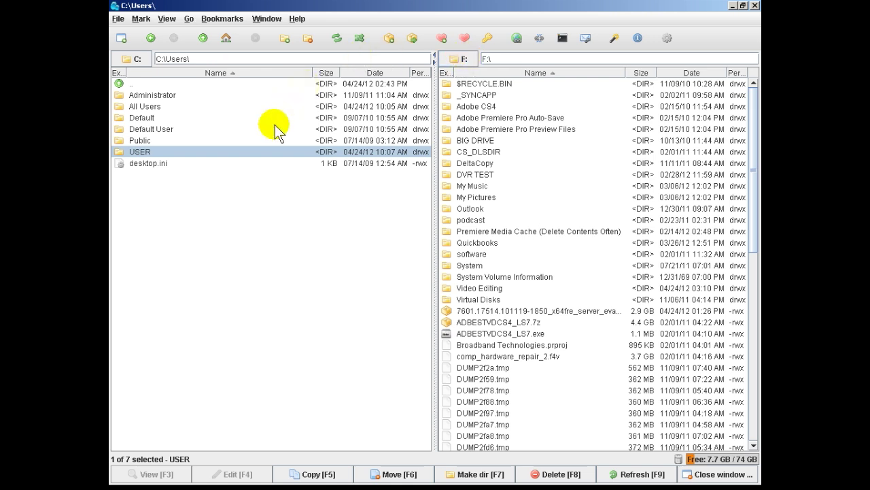
Copy the USER folder from C:\Users to the root of F:, skipping all unreadable items
click(140, 153)
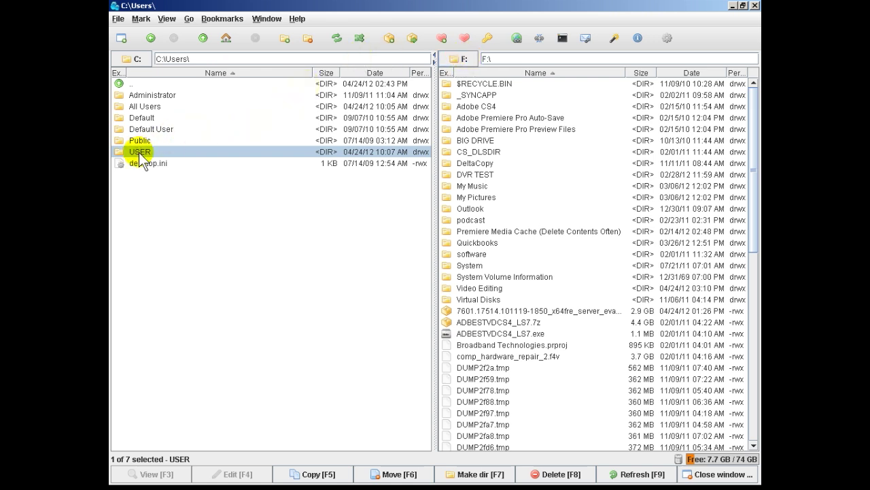
drag(140, 155, 561, 184)
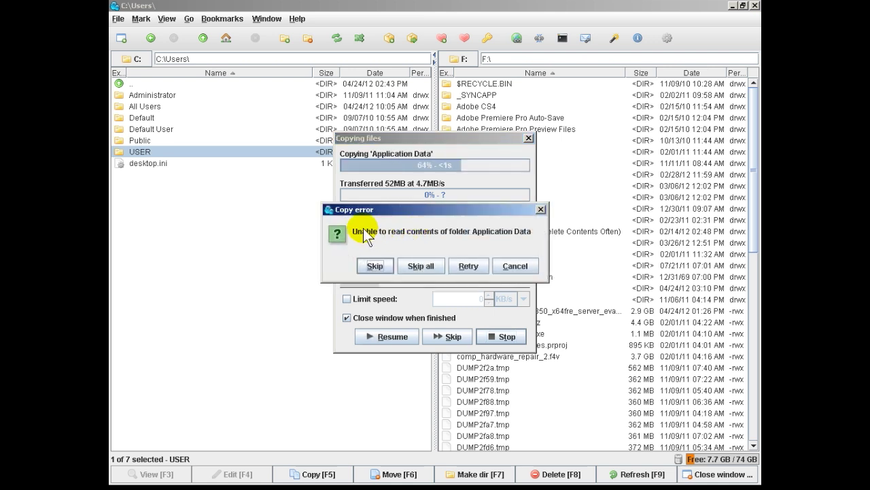
drag(400, 212, 417, 165)
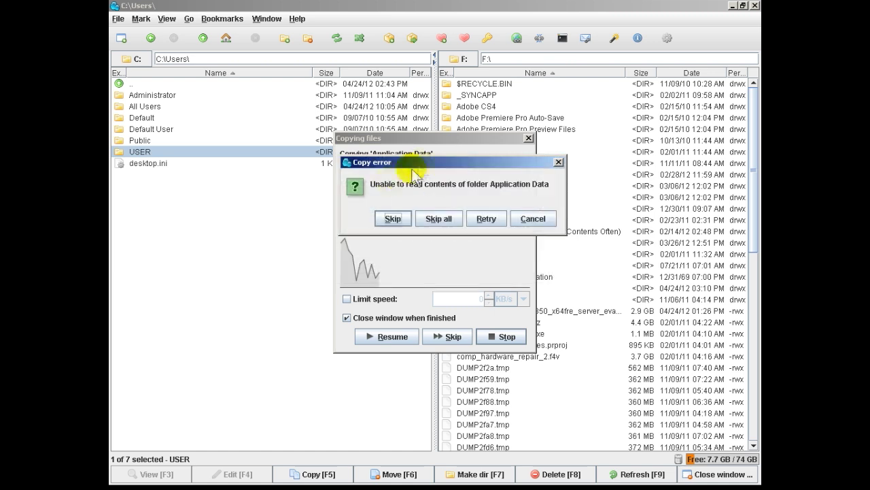
click(439, 218)
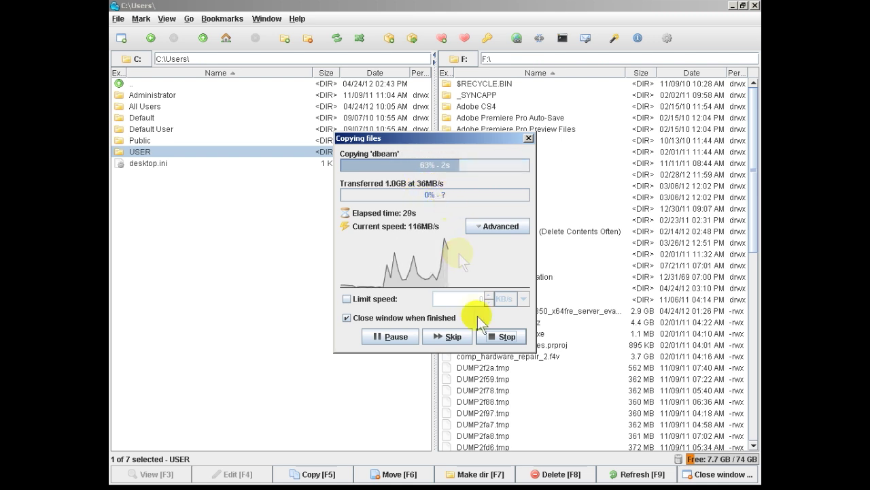
Examine the running copy's speed limit option and its available speed units
click(348, 301)
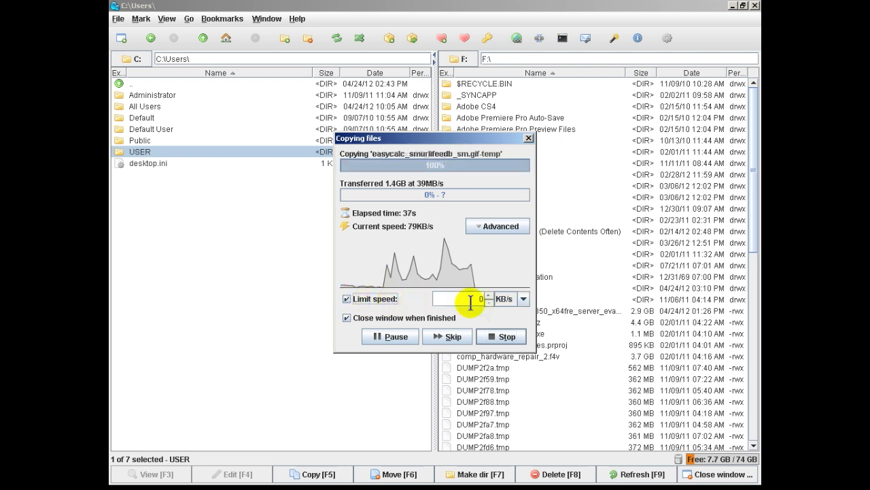
click(524, 299)
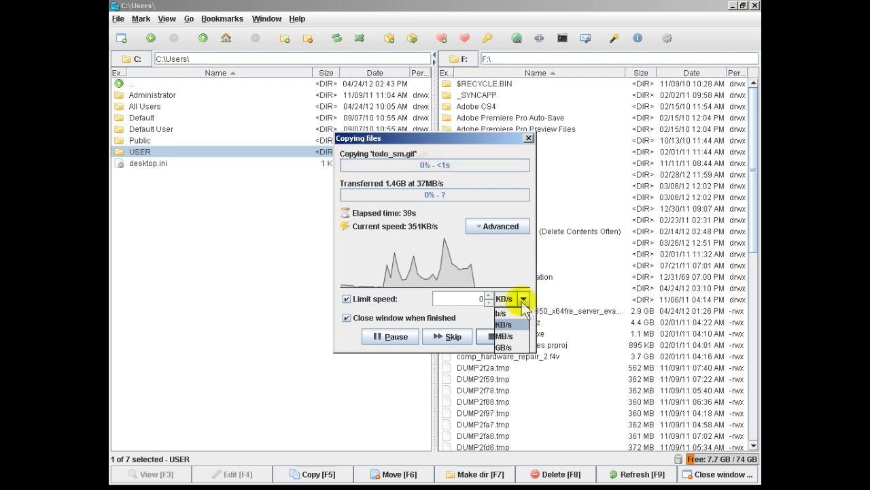
click(349, 302)
click(350, 301)
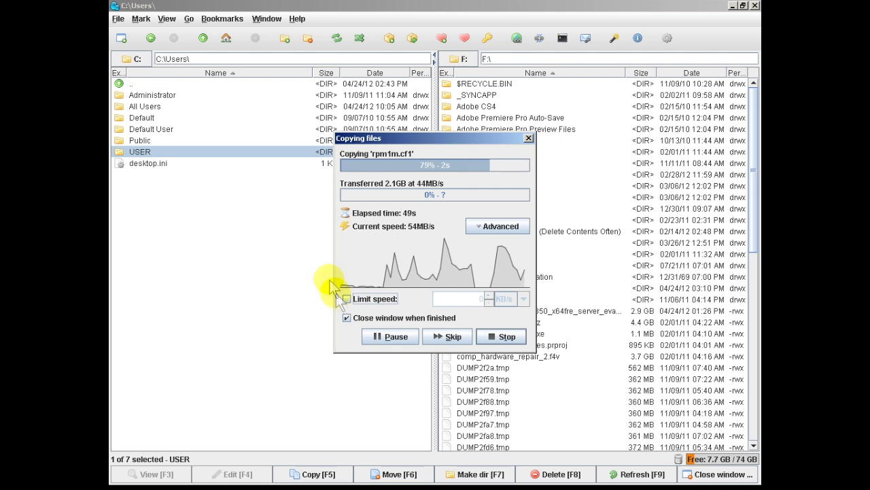
Stop the copy and inspect the copied USER folder on F:, including its .VirtualBox subfolder
click(501, 336)
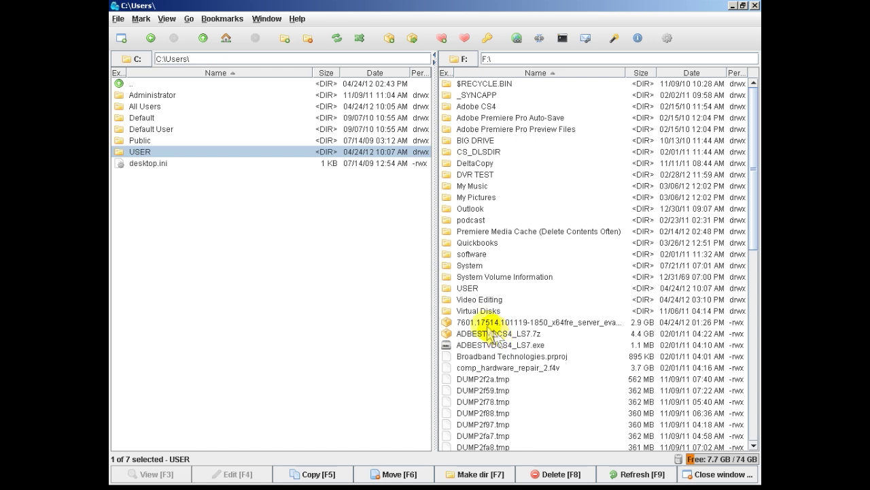
double_click(460, 287)
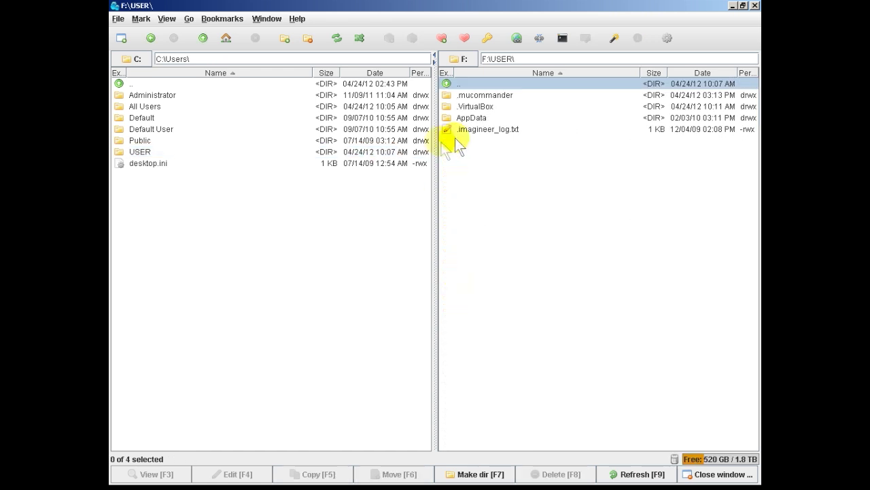
double_click(471, 107)
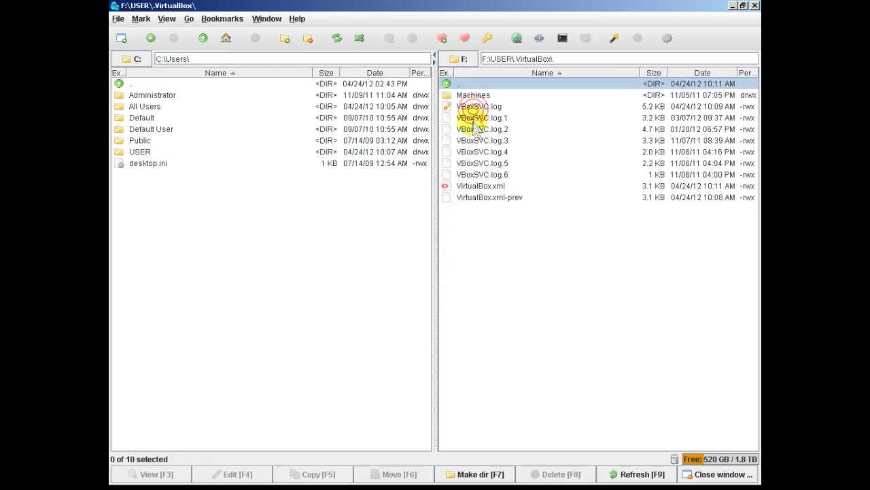
double_click(454, 86)
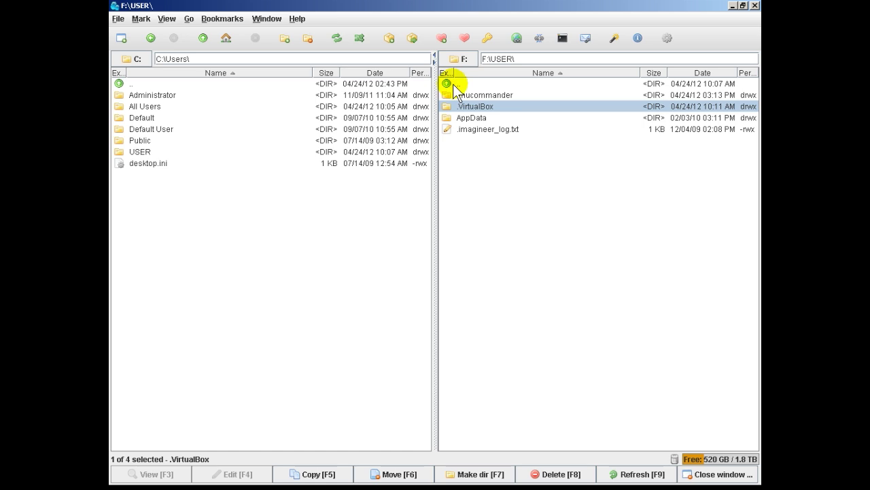